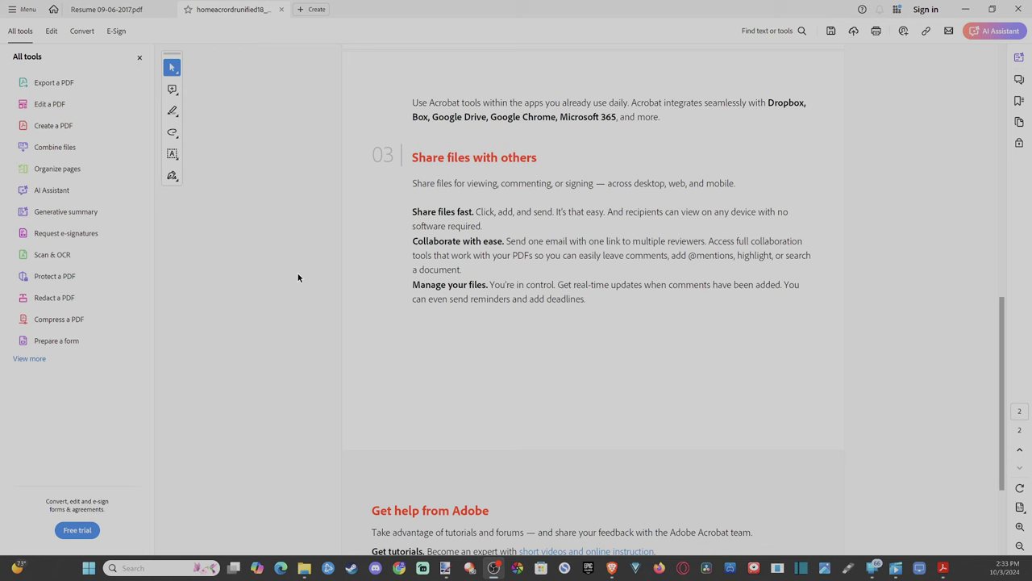
# - Scroll the Welcome to Adobe Acrobat PDF back up to the top of page 1
pyautogui.scroll(-3, 408, 230)
pyautogui.scroll(10, 411, 242)
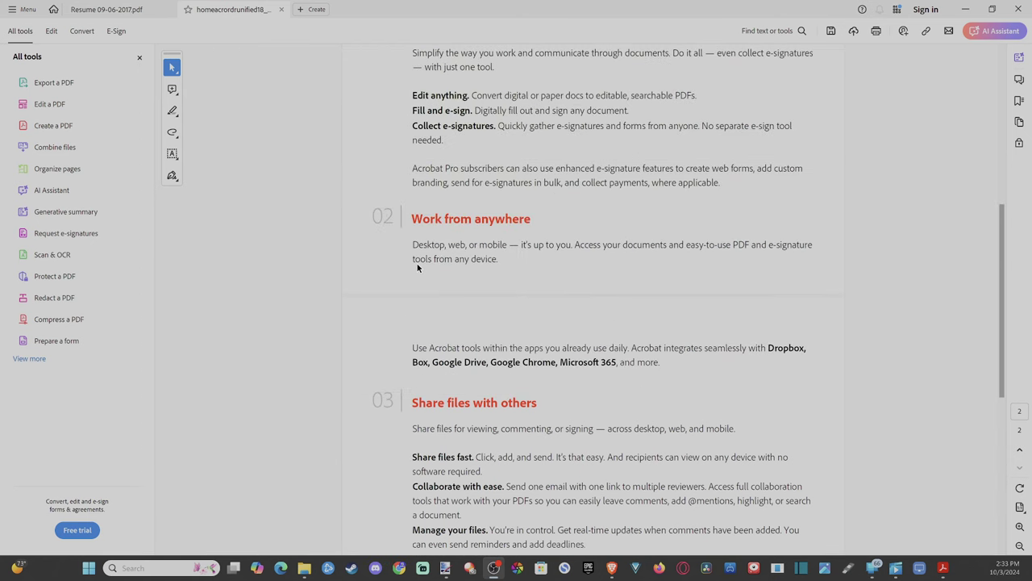
pyautogui.scroll(1, 416, 263)
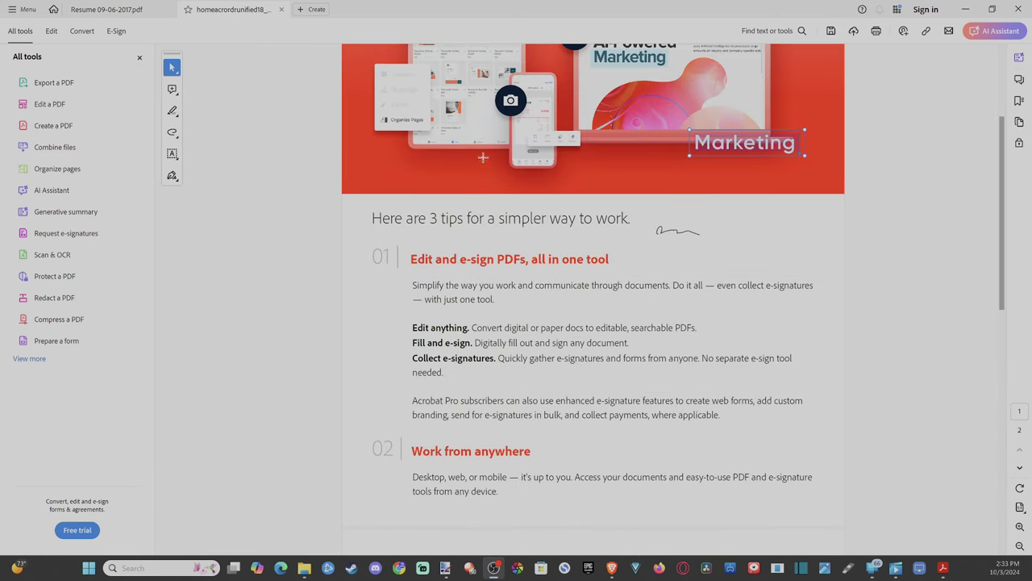
pyautogui.scroll(6, 509, 158)
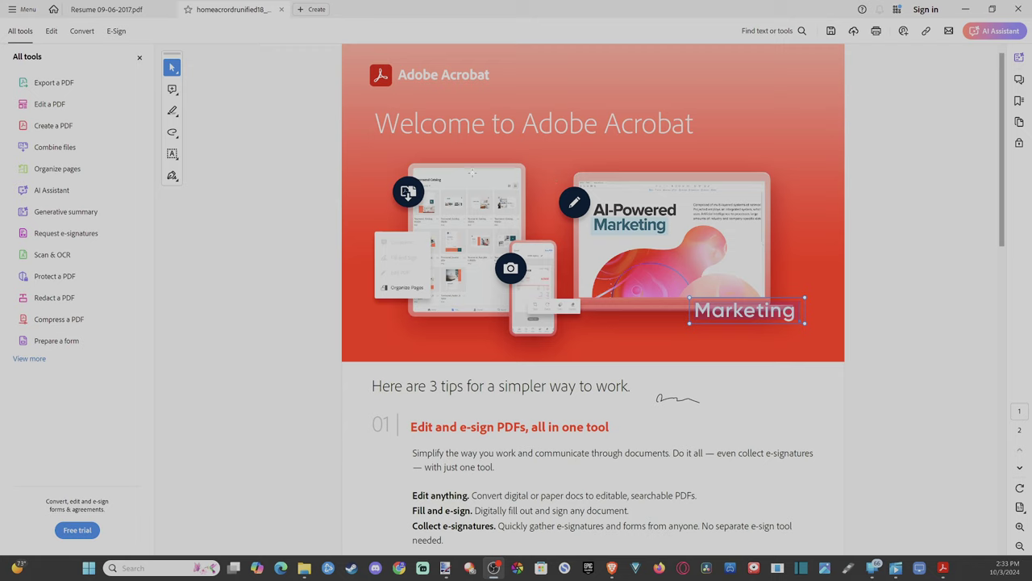
# - Bring up the E-Sign fill-and-sign tools for the Welcome PDF
pyautogui.click(21, 33)
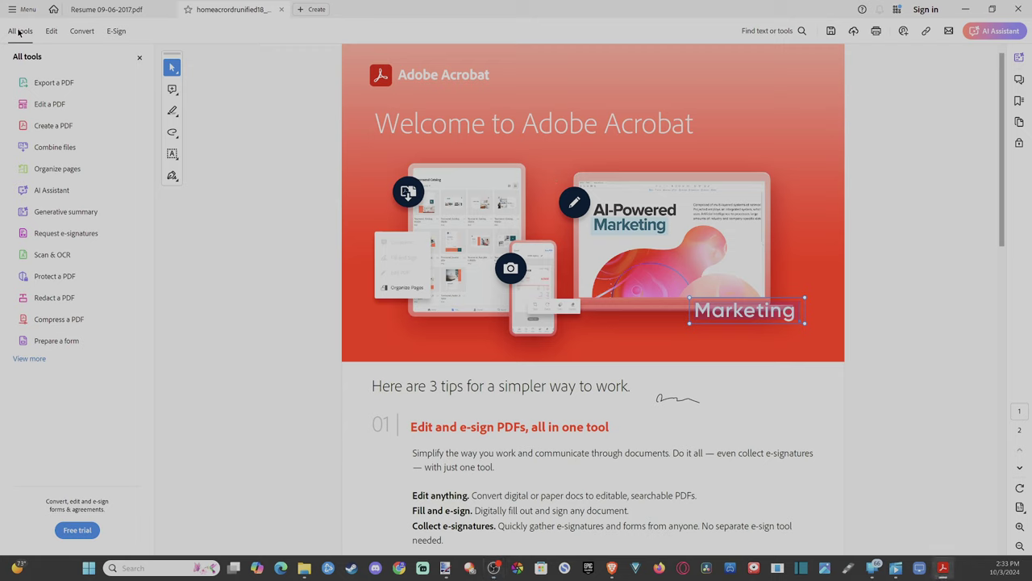
pyautogui.click(54, 33)
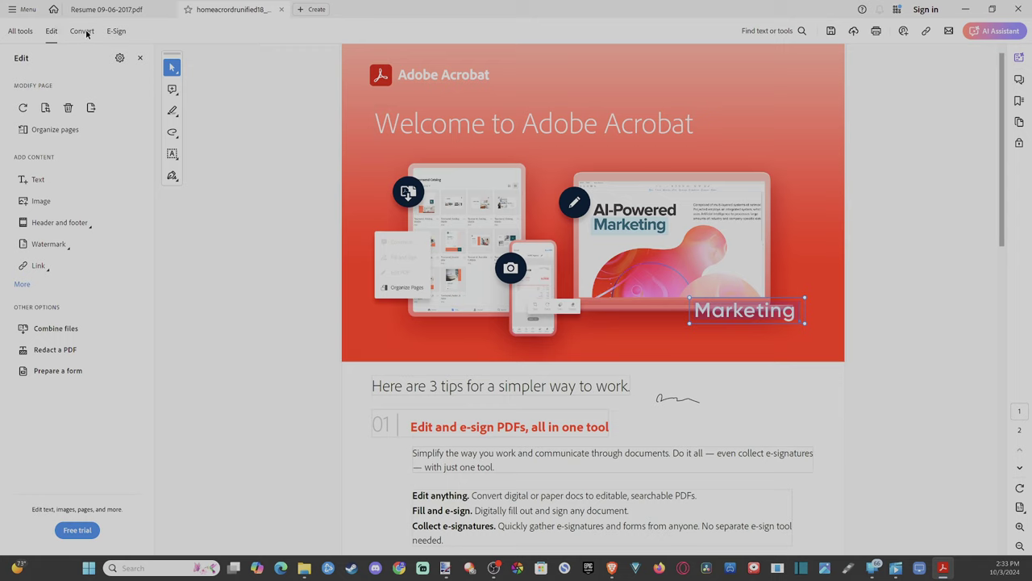
pyautogui.click(83, 31)
pyautogui.click(115, 32)
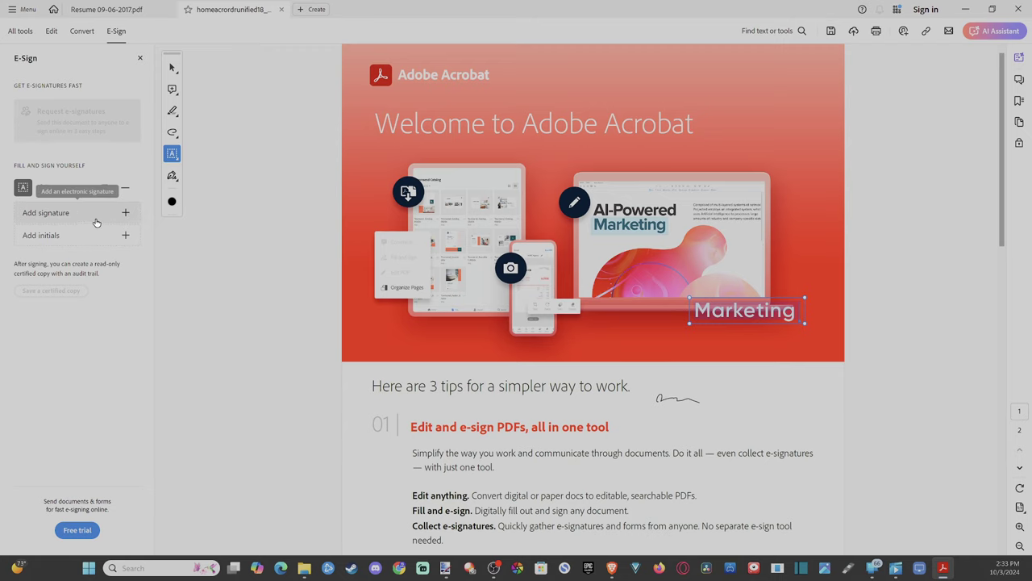
# - Open the Add signature pad, try Type, then draw a three-stroke freehand signature in Draw mode
pyautogui.click(121, 216)
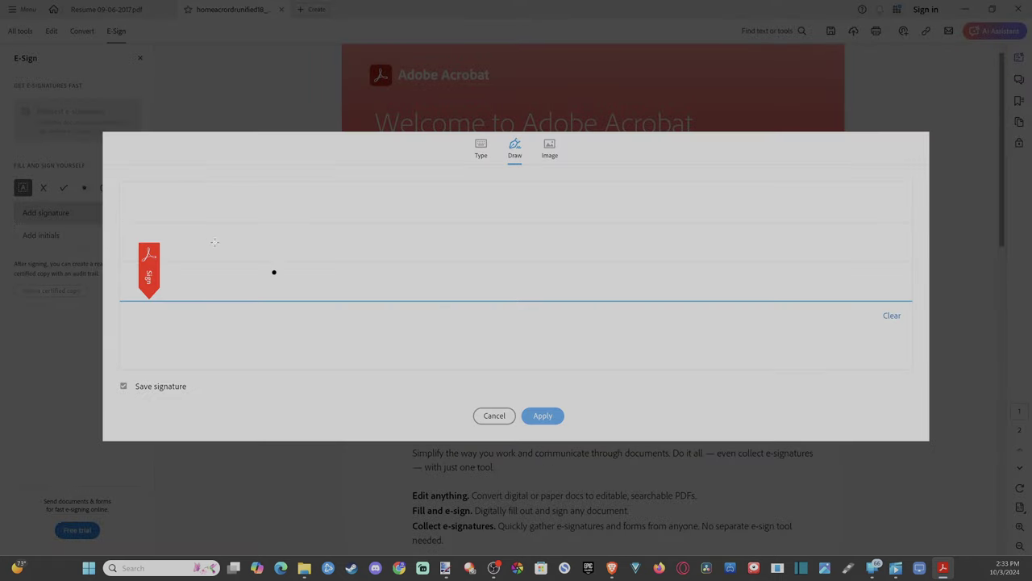
pyautogui.click(481, 152)
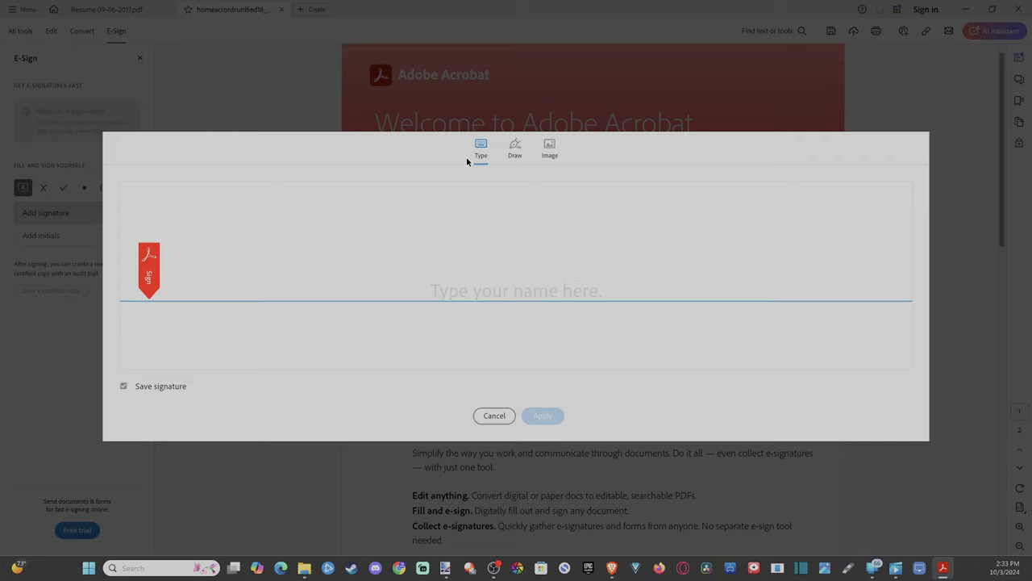
pyautogui.click(516, 150)
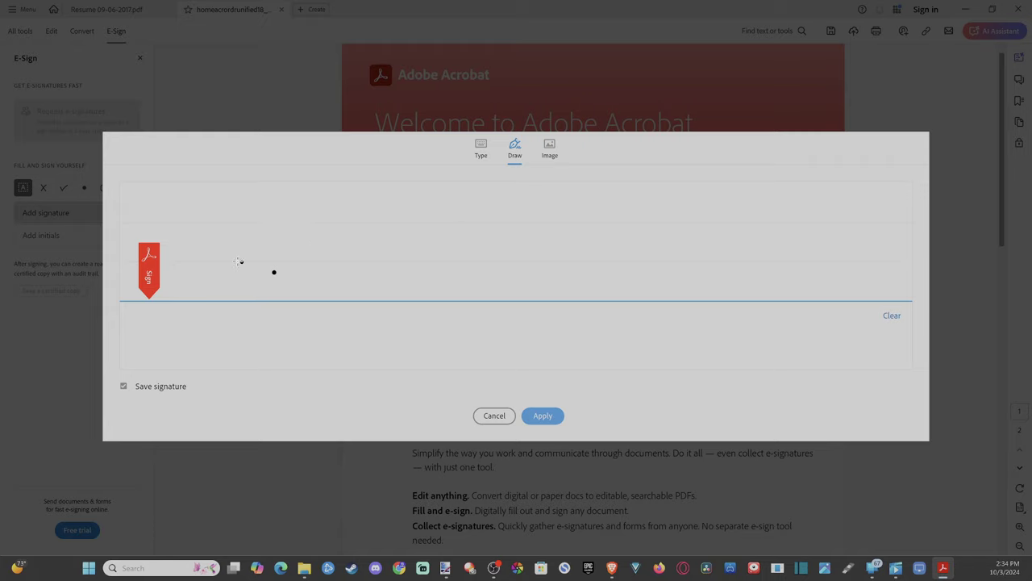
pyautogui.moveTo(239, 262); pyautogui.dragTo(382, 239)
pyautogui.moveTo(288, 253)
pyautogui.mouseDown()
pyautogui.moveTo(276, 287)
pyautogui.moveTo(367, 282)
pyautogui.mouseUp()
pyautogui.moveTo(492, 241)
pyautogui.mouseDown()
pyautogui.moveTo(413, 243)
pyautogui.moveTo(497, 305)
pyautogui.moveTo(582, 271)
pyautogui.moveTo(643, 271)
pyautogui.moveTo(715, 230)
pyautogui.moveTo(834, 271)
pyautogui.mouseUp()
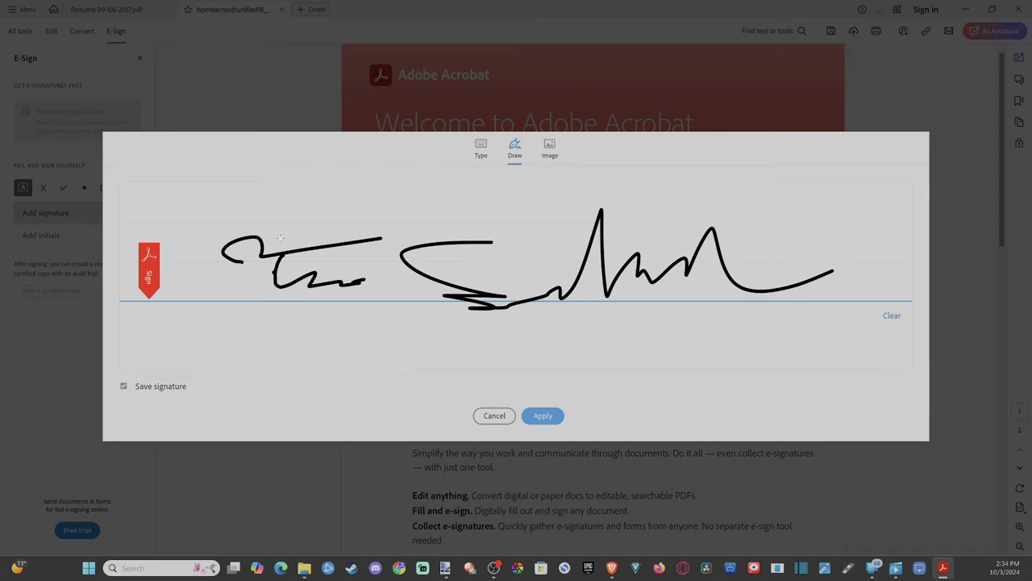
# - Discard the first drawing, reopen the signature pad and draw a new signature
pyautogui.click(498, 417)
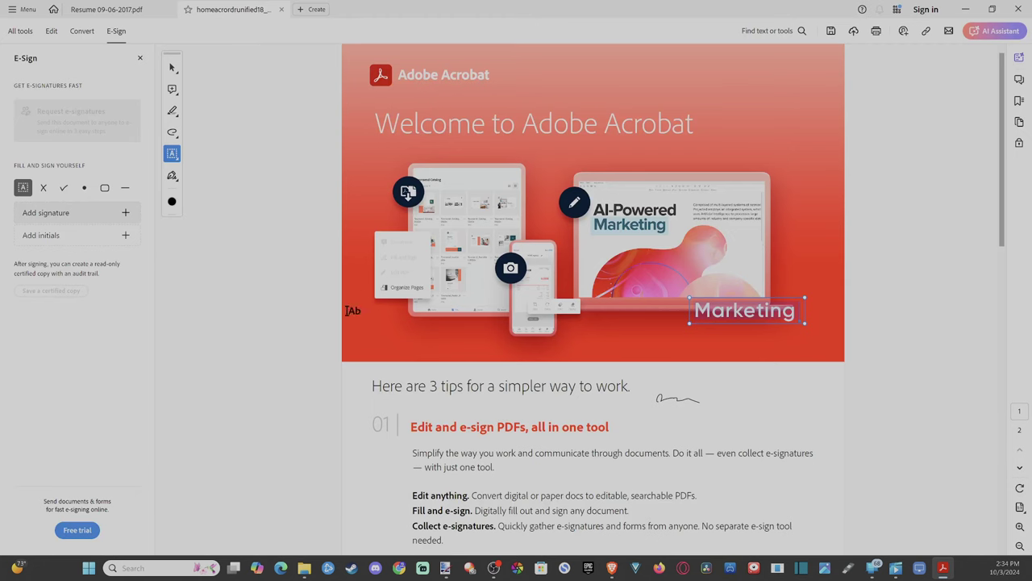
pyautogui.click(125, 213)
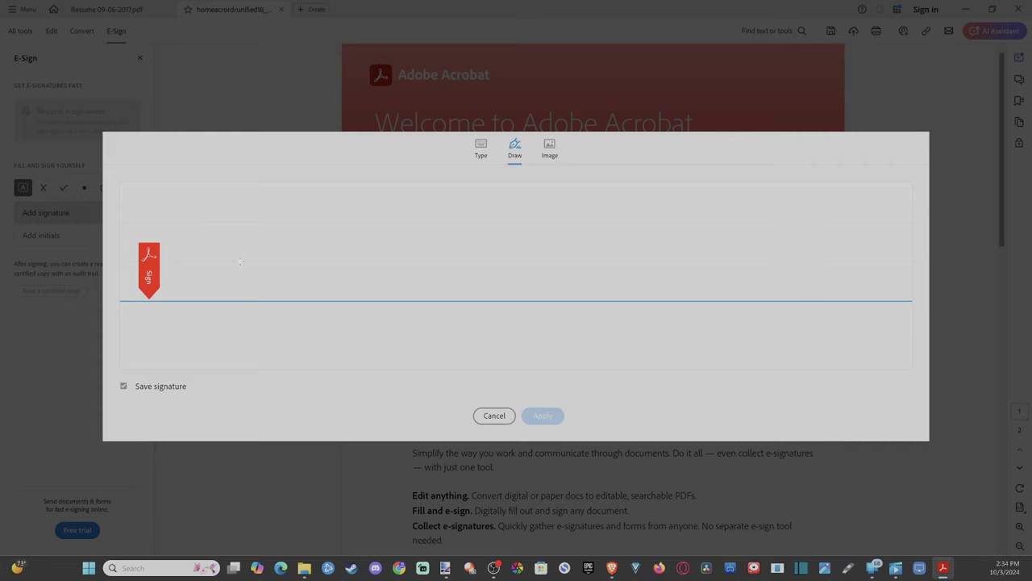
pyautogui.moveTo(241, 260)
pyautogui.mouseDown()
pyautogui.moveTo(224, 260)
pyautogui.moveTo(312, 253)
pyautogui.mouseUp()
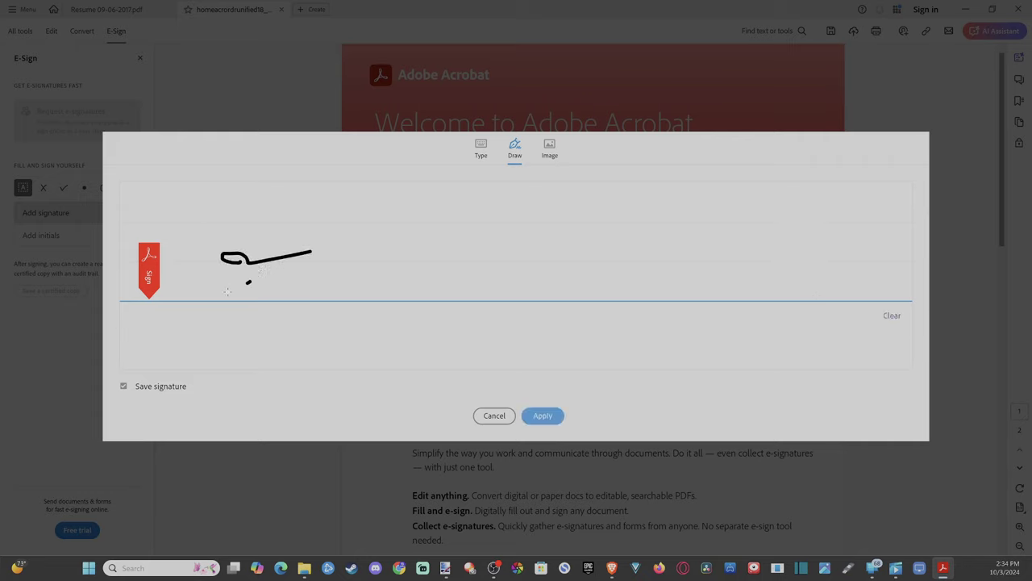
pyautogui.moveTo(227, 291); pyautogui.dragTo(305, 290)
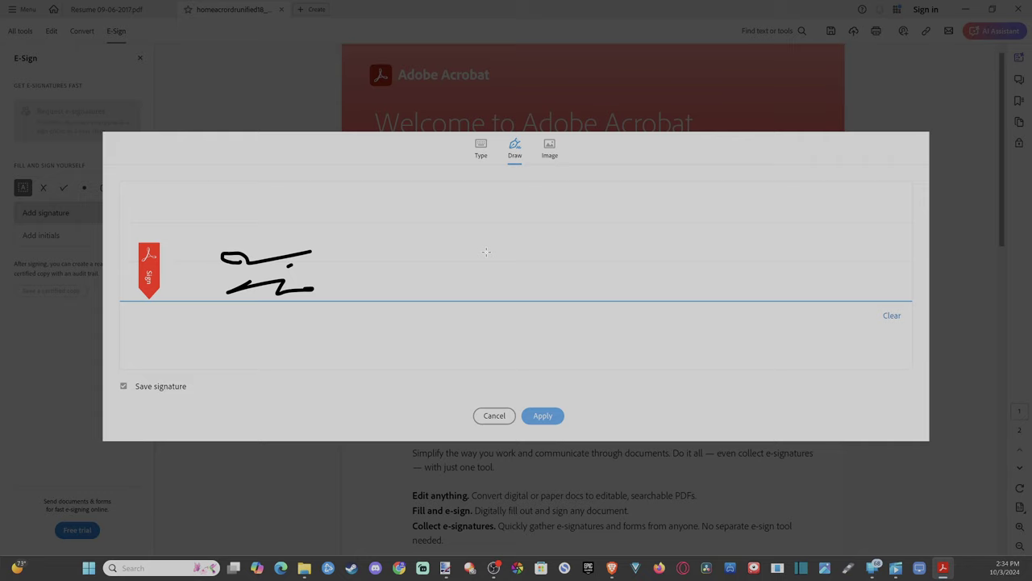
pyautogui.moveTo(470, 251)
pyautogui.mouseDown()
pyautogui.moveTo(492, 295)
pyautogui.moveTo(528, 297)
pyautogui.moveTo(575, 255)
pyautogui.moveTo(599, 296)
pyautogui.moveTo(700, 280)
pyautogui.mouseUp()
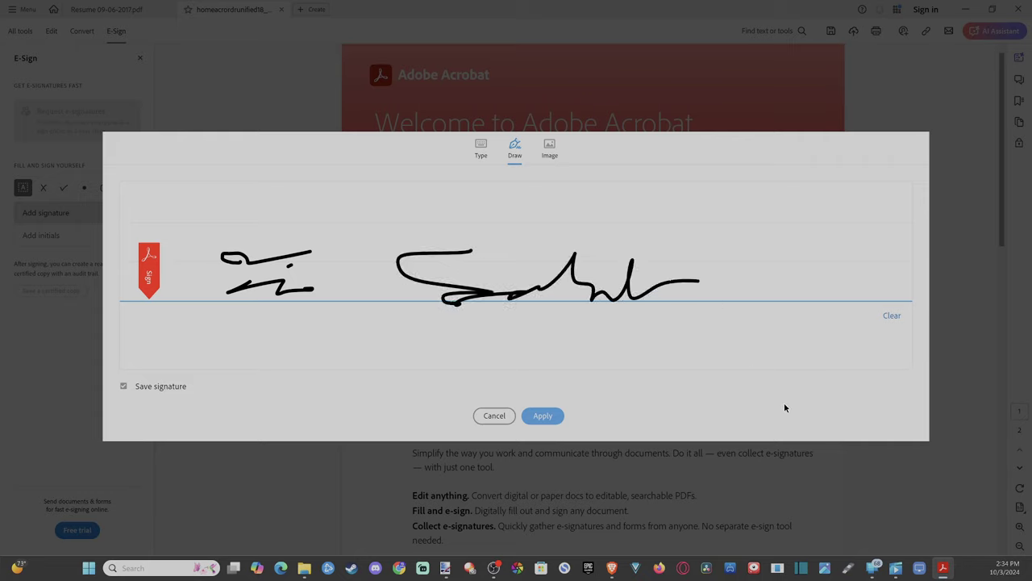
# - Clear the pad, redraw the signature and apply it as the saved signature
pyautogui.click(890, 317)
pyautogui.moveTo(262, 261); pyautogui.dragTo(357, 244)
pyautogui.moveTo(290, 276)
pyautogui.mouseDown()
pyautogui.moveTo(280, 288)
pyautogui.moveTo(367, 296)
pyautogui.mouseUp()
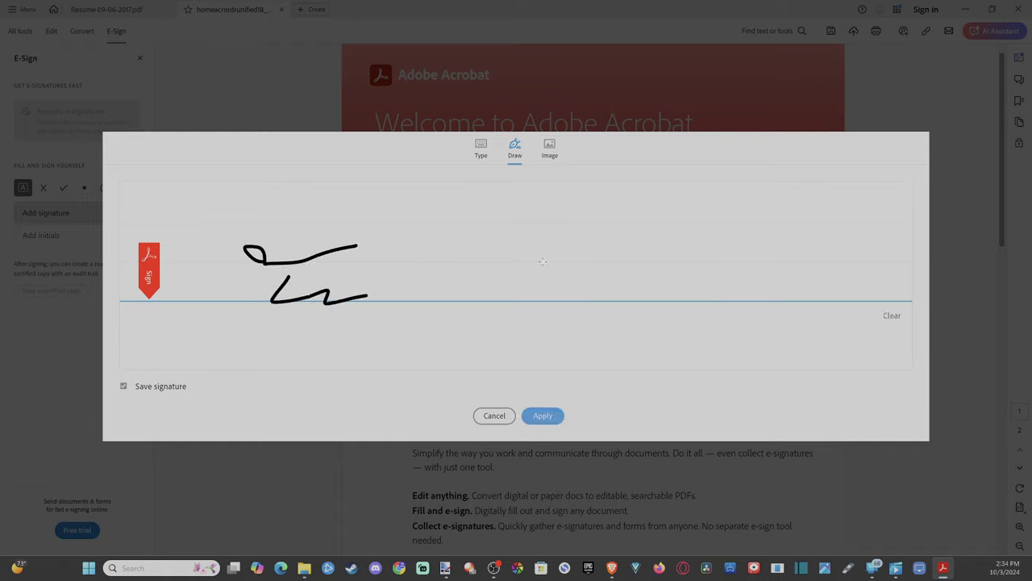
pyautogui.moveTo(543, 262)
pyautogui.mouseDown()
pyautogui.moveTo(517, 297)
pyautogui.moveTo(649, 299)
pyautogui.moveTo(758, 268)
pyautogui.moveTo(827, 293)
pyautogui.mouseUp()
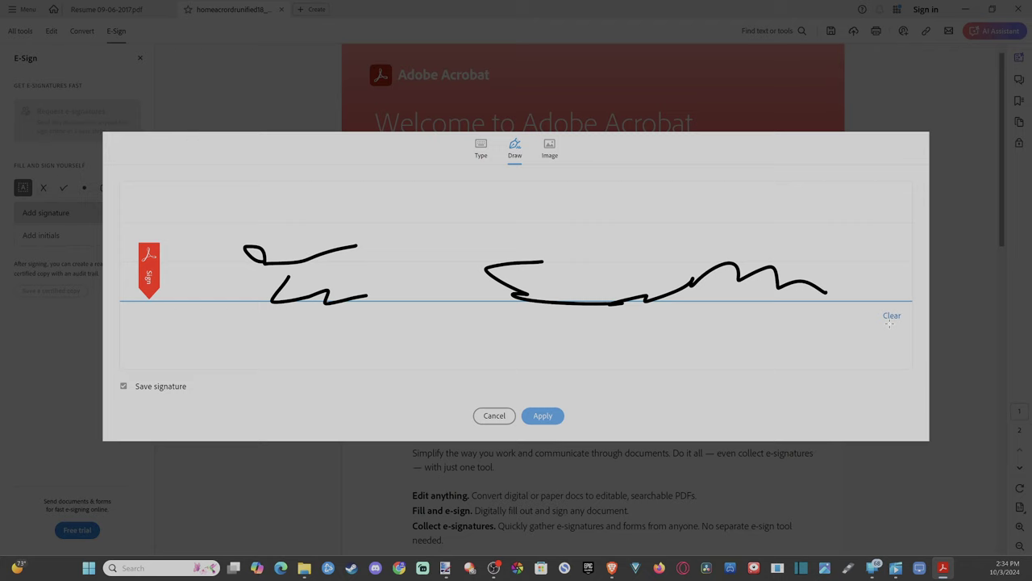
pyautogui.click(552, 421)
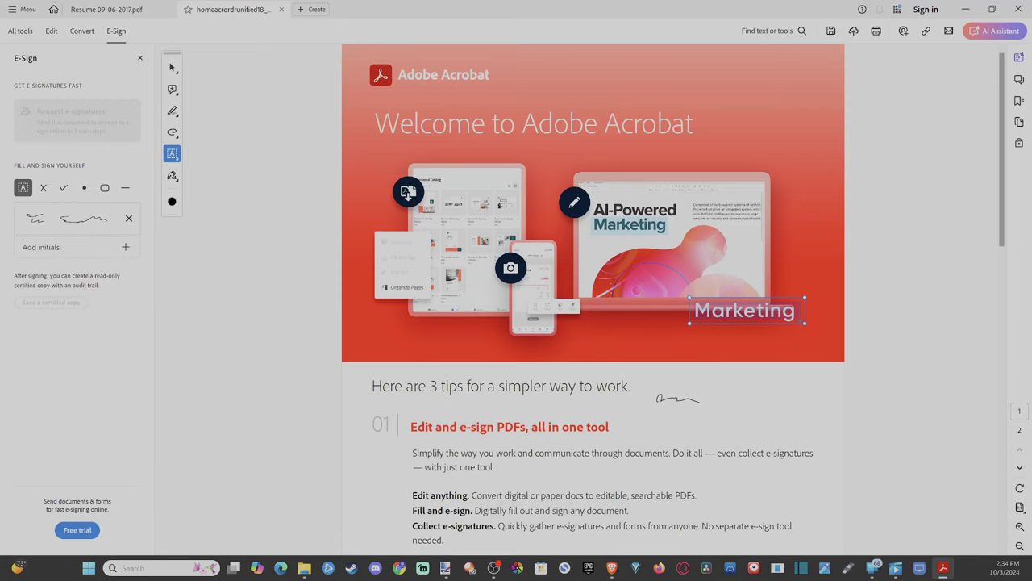
# - Place the signature on page 1, then drag it down onto the top of page 2
pyautogui.click(593, 411)
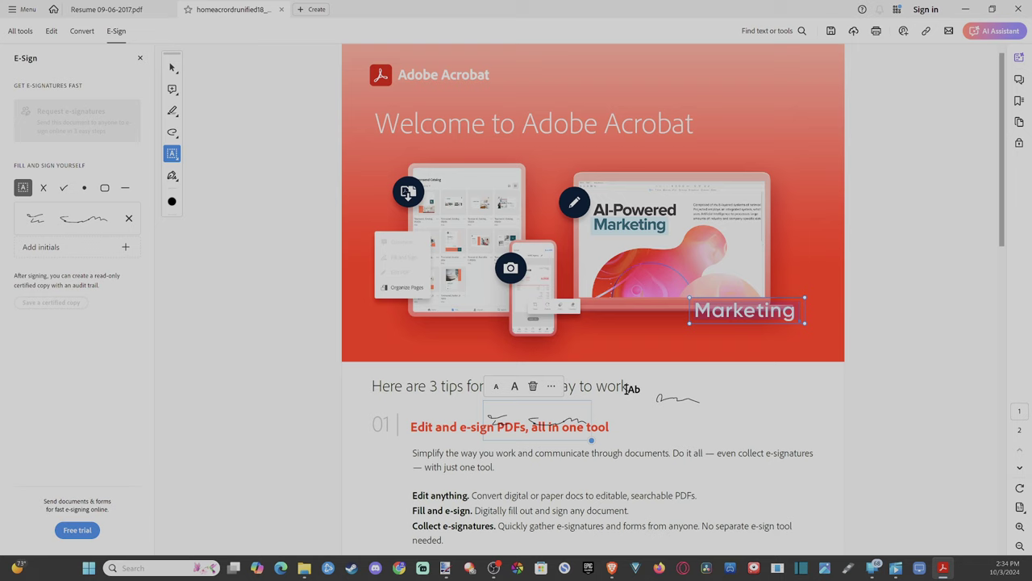
pyautogui.moveTo(613, 398)
pyautogui.mouseDown()
pyautogui.moveTo(767, 421)
pyautogui.moveTo(693, 408)
pyautogui.moveTo(492, 449)
pyautogui.moveTo(724, 428)
pyautogui.moveTo(780, 392)
pyautogui.mouseUp()
pyautogui.scroll(-2, 780, 392)
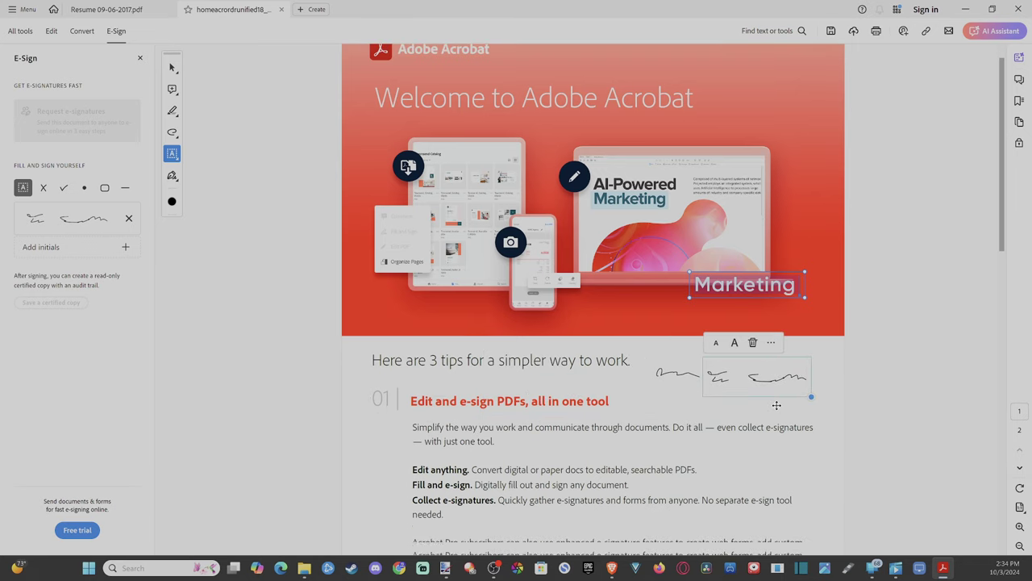
pyautogui.moveTo(781, 352)
pyautogui.mouseDown()
pyautogui.moveTo(752, 427)
pyautogui.moveTo(776, 422)
pyautogui.mouseUp()
pyautogui.scroll(-5, 775, 403)
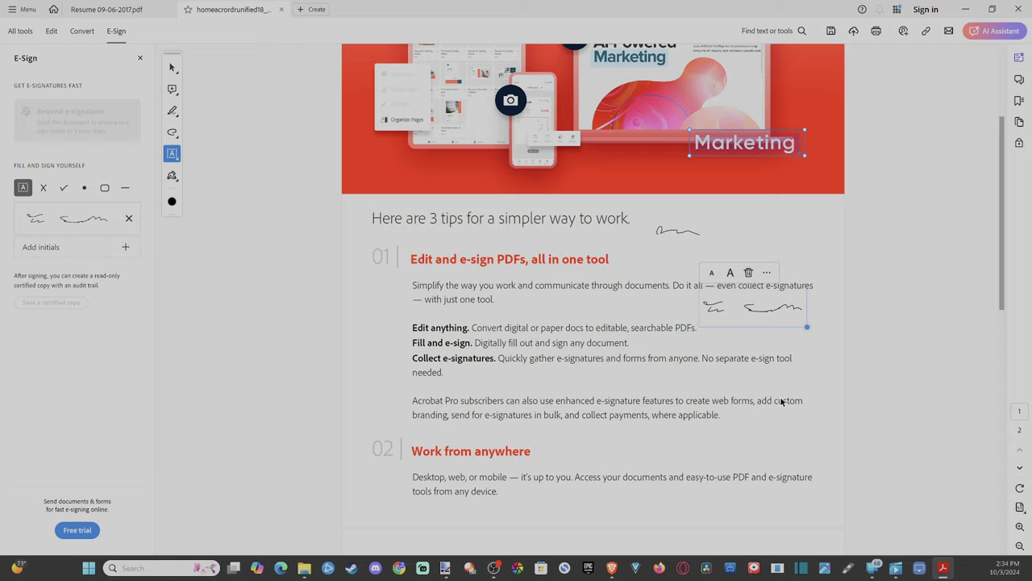
pyautogui.moveTo(760, 215)
pyautogui.mouseDown()
pyautogui.moveTo(678, 422)
pyautogui.moveTo(635, 451)
pyautogui.mouseUp()
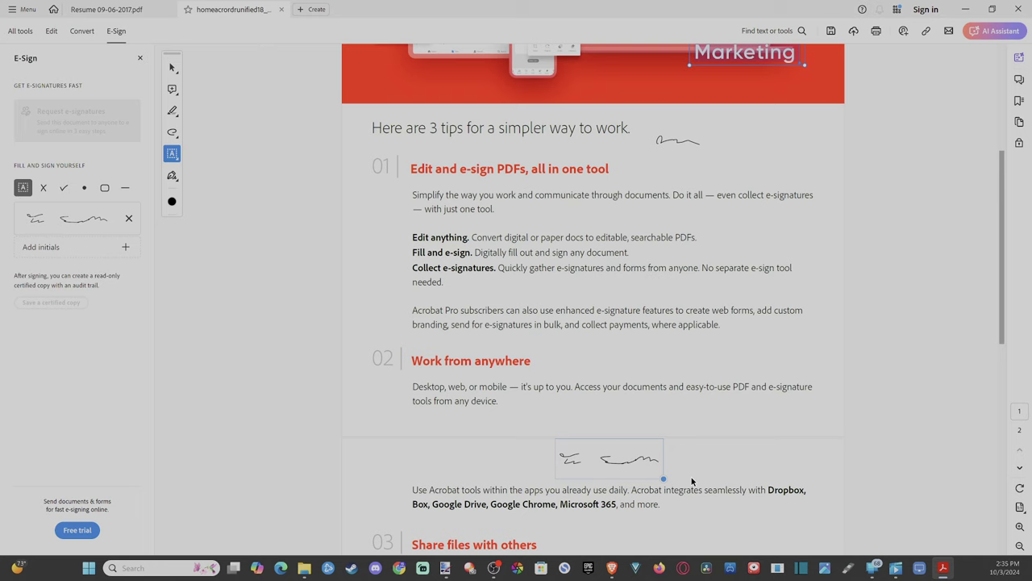
pyautogui.moveTo(594, 457)
pyautogui.mouseDown()
pyautogui.moveTo(713, 449)
pyautogui.moveTo(594, 458)
pyautogui.mouseUp()
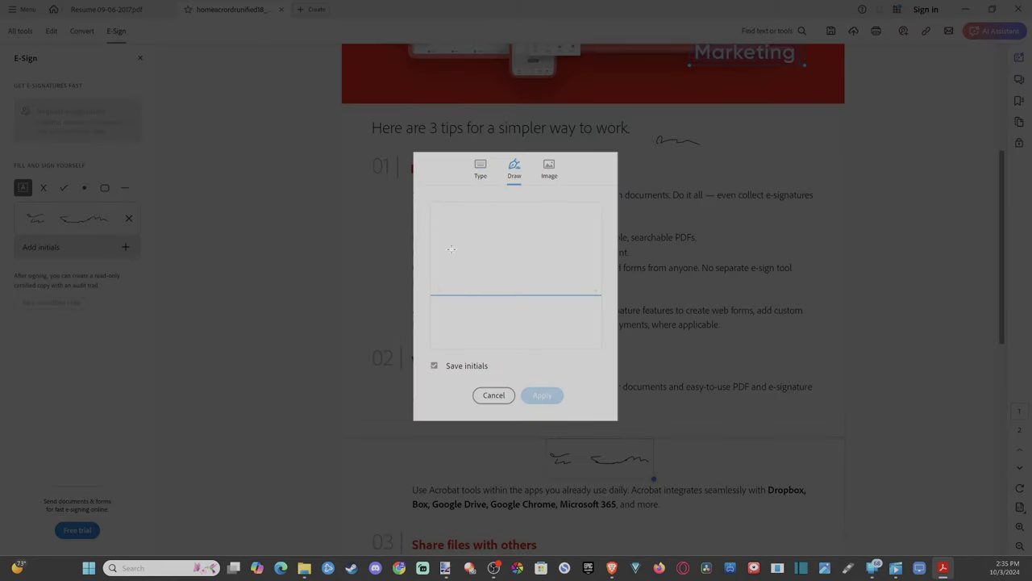
# - Draw 'T.S.' initials, apply them, and place them just right of the signature
pyautogui.moveTo(448, 241)
pyautogui.mouseDown()
pyautogui.moveTo(487, 242)
pyautogui.moveTo(476, 315)
pyautogui.mouseUp()
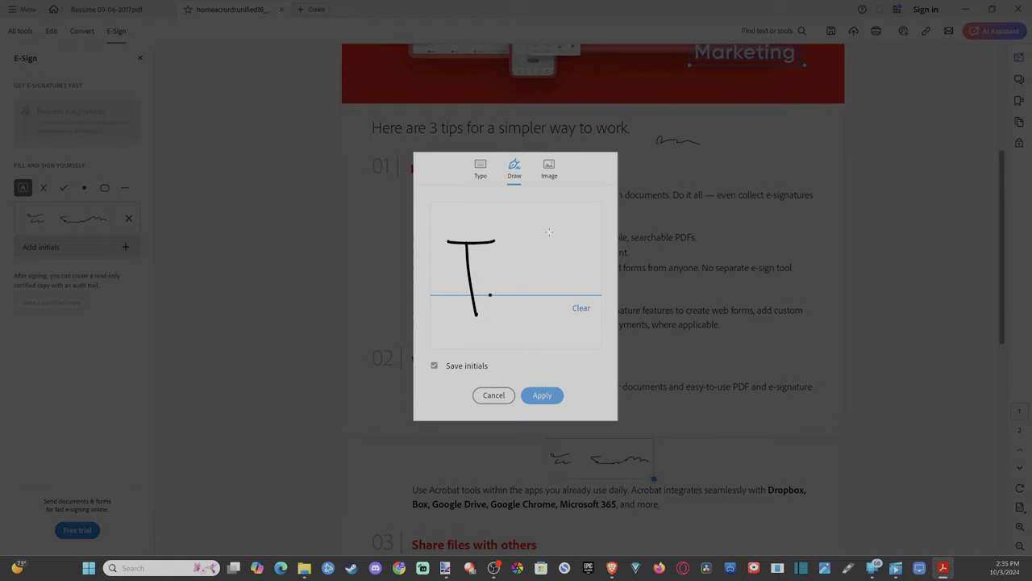
pyautogui.moveTo(550, 233)
pyautogui.mouseDown()
pyautogui.moveTo(542, 295)
pyautogui.moveTo(517, 296)
pyautogui.mouseUp()
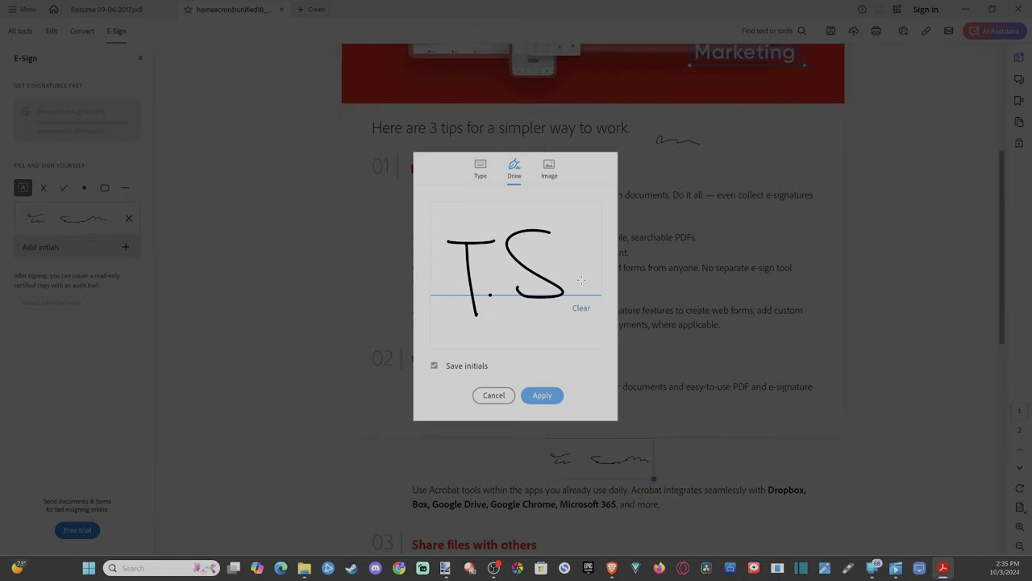
pyautogui.click(551, 396)
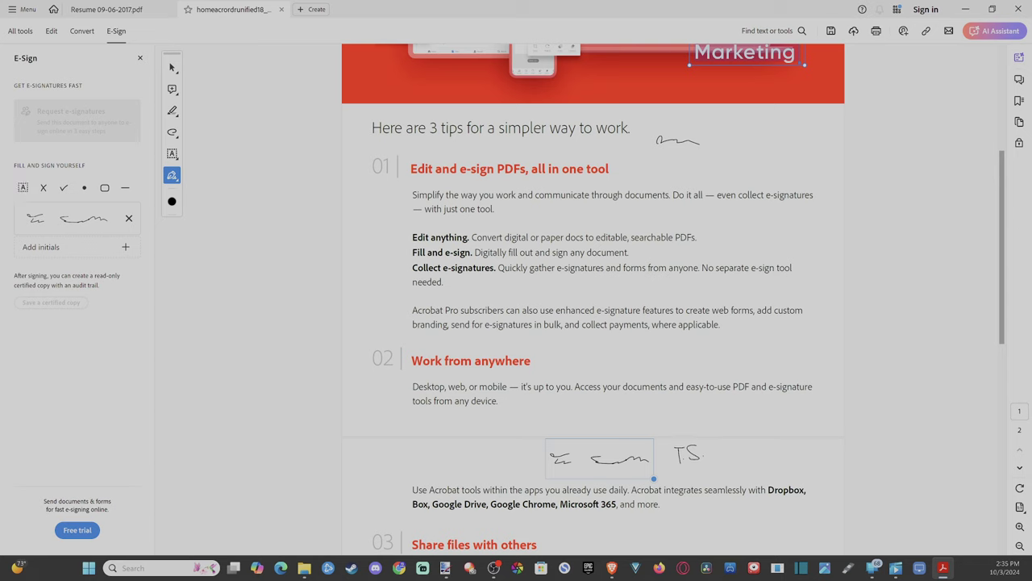
pyautogui.click(684, 458)
pyautogui.click(754, 458)
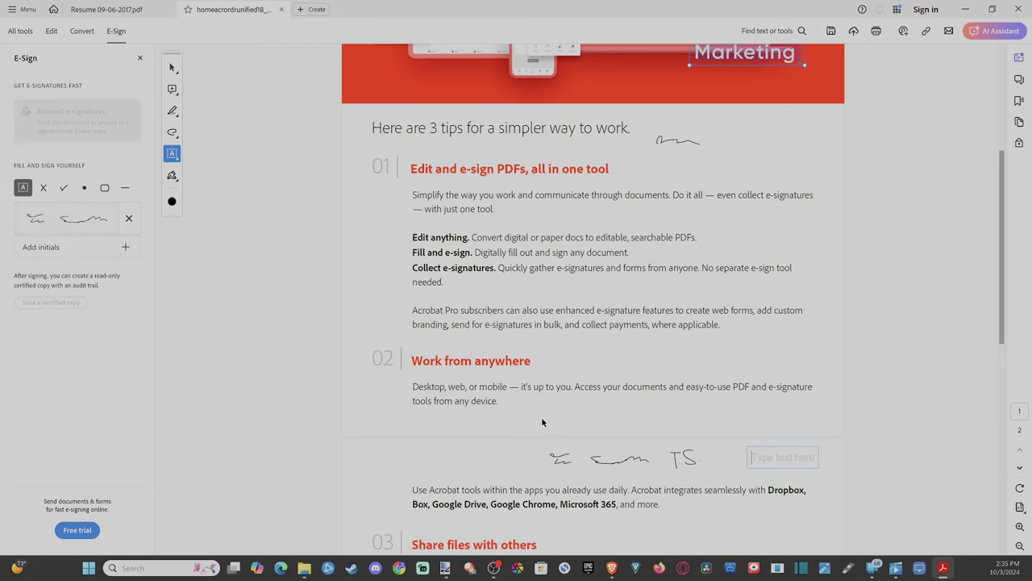
# - Switch to the Edit tools and attempt to save the signed PDF, dismissing the save error
pyautogui.click(23, 34)
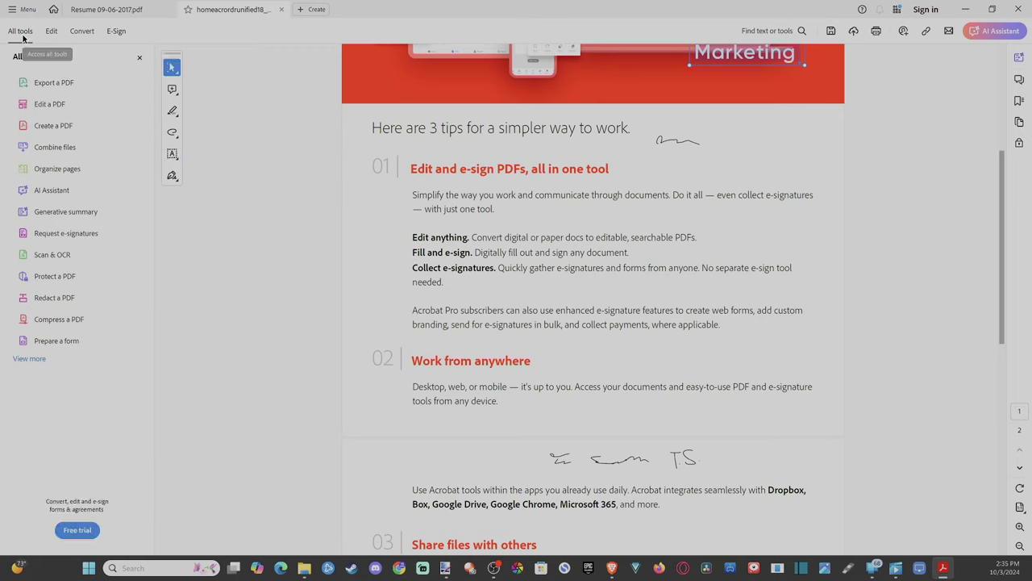
pyautogui.click(53, 32)
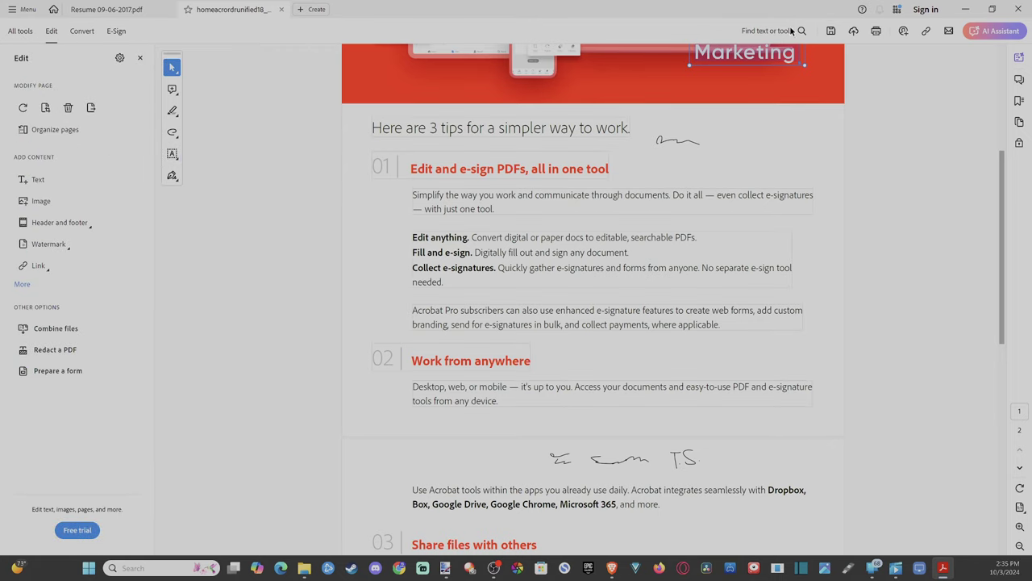
pyautogui.click(831, 32)
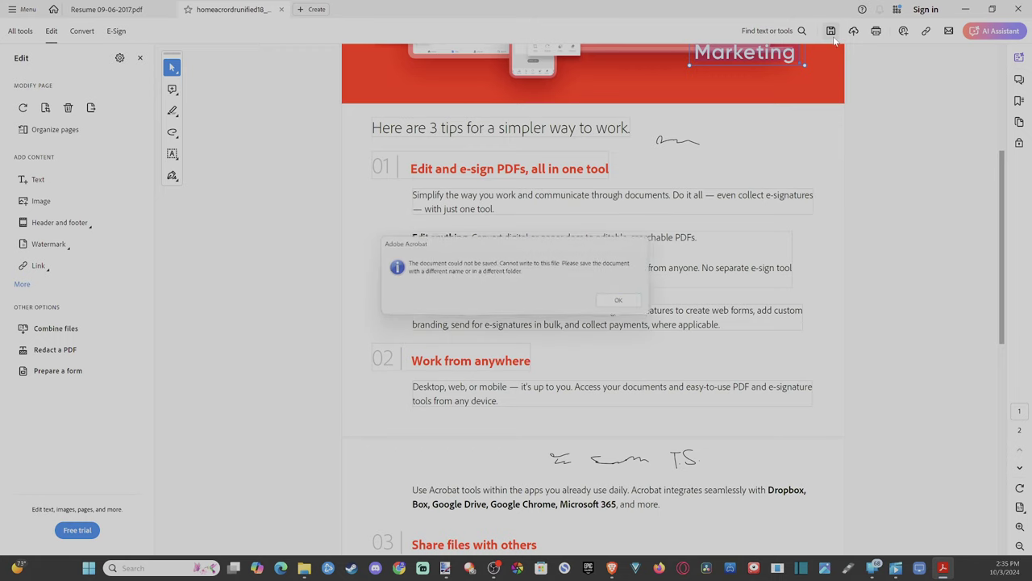
pyautogui.click(622, 300)
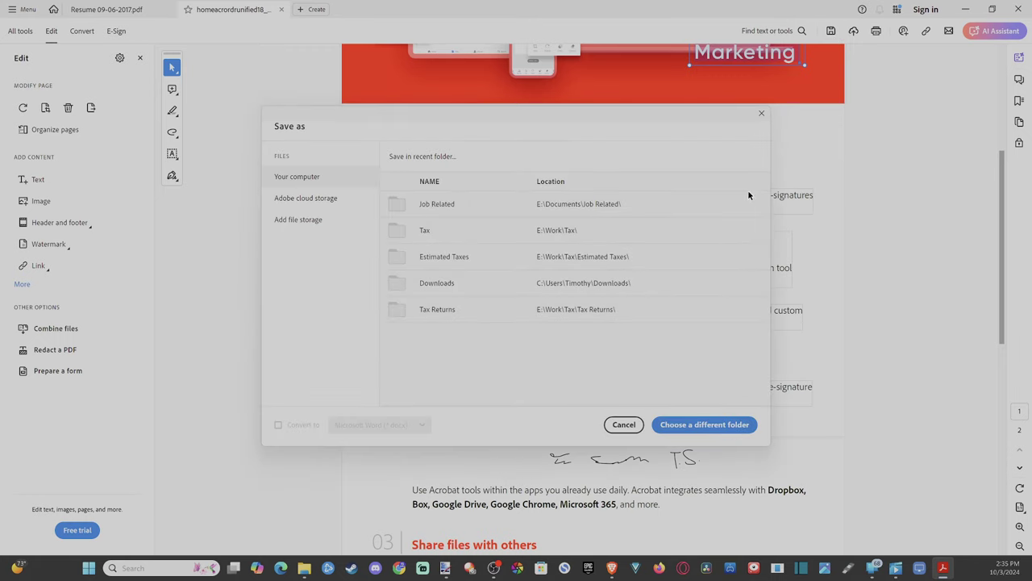
# - Cancel the Save as dialog and toggle the saved signature and initials choices
pyautogui.click(762, 115)
pyautogui.scroll(-2, 546, 426)
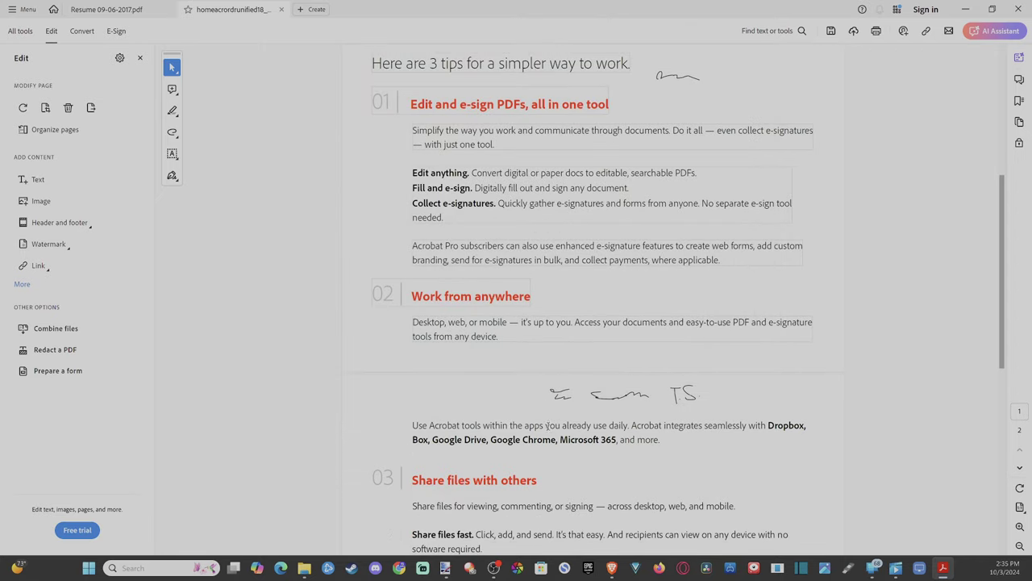
pyautogui.scroll(-2, 585, 393)
pyautogui.click(172, 175)
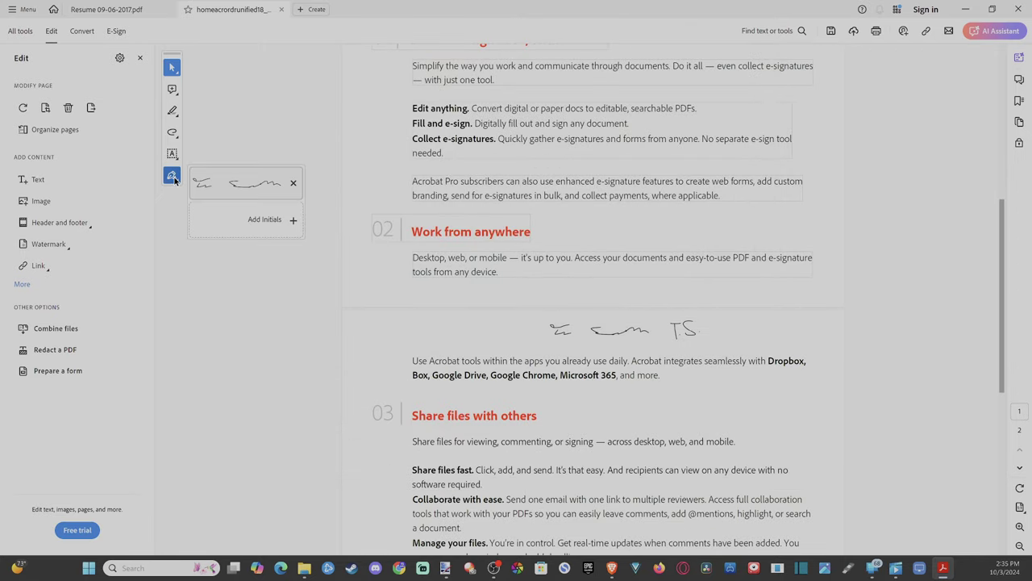
pyautogui.click(173, 172)
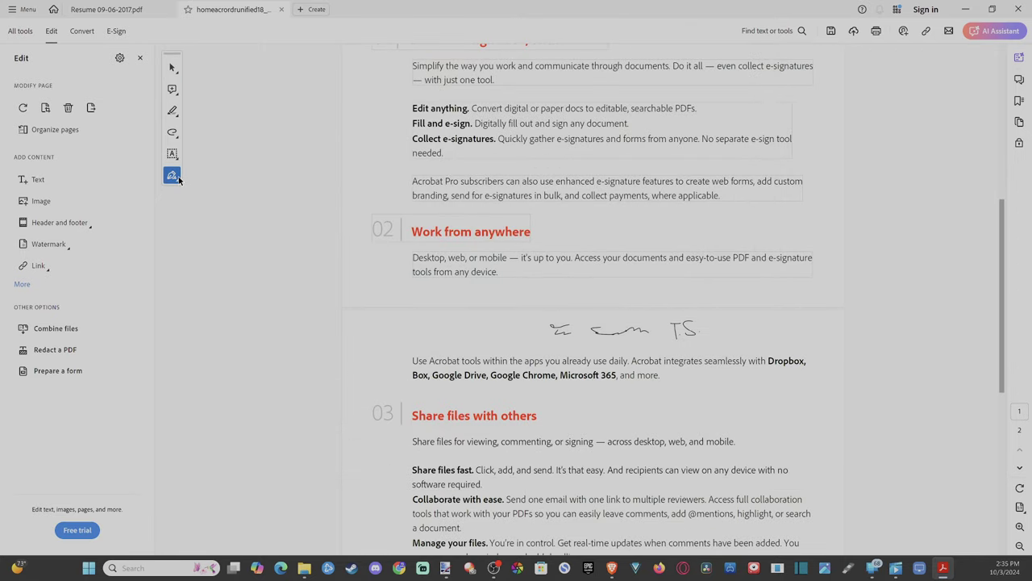
pyautogui.click(175, 177)
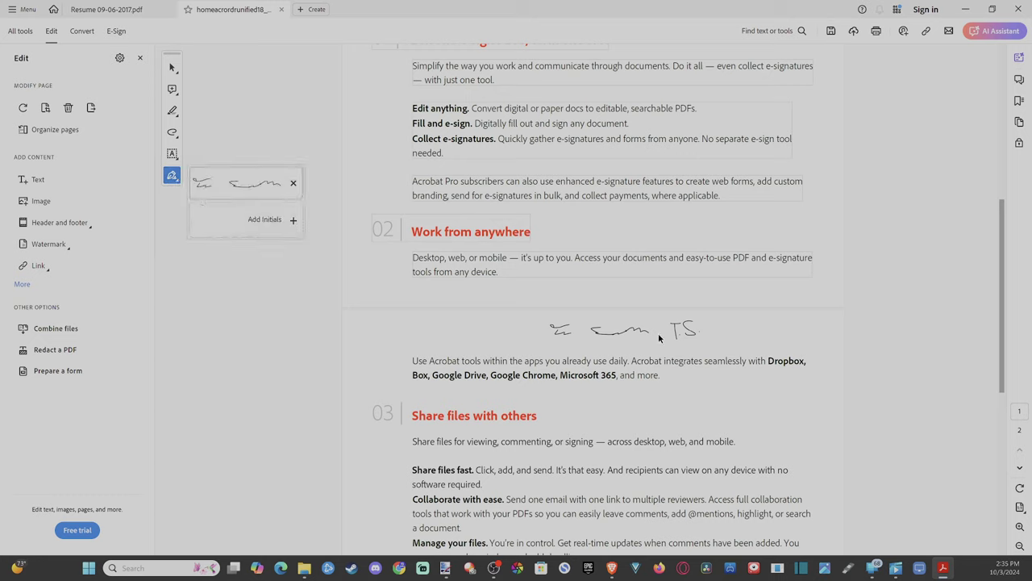
# - Select the signature, dismiss the Recognize text Pro upgrade offer, then select the TS initials
pyautogui.click(605, 332)
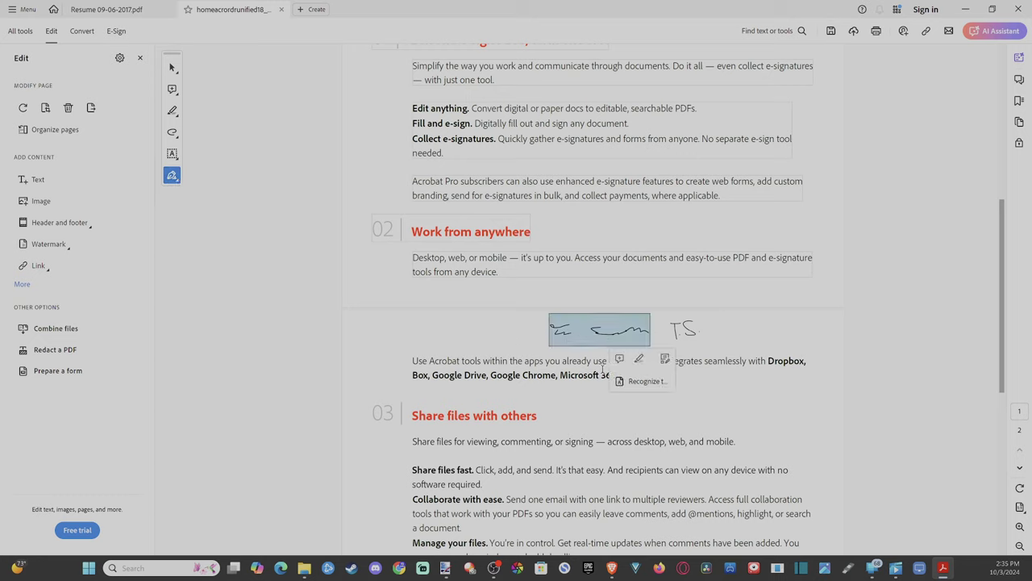
pyautogui.click(643, 382)
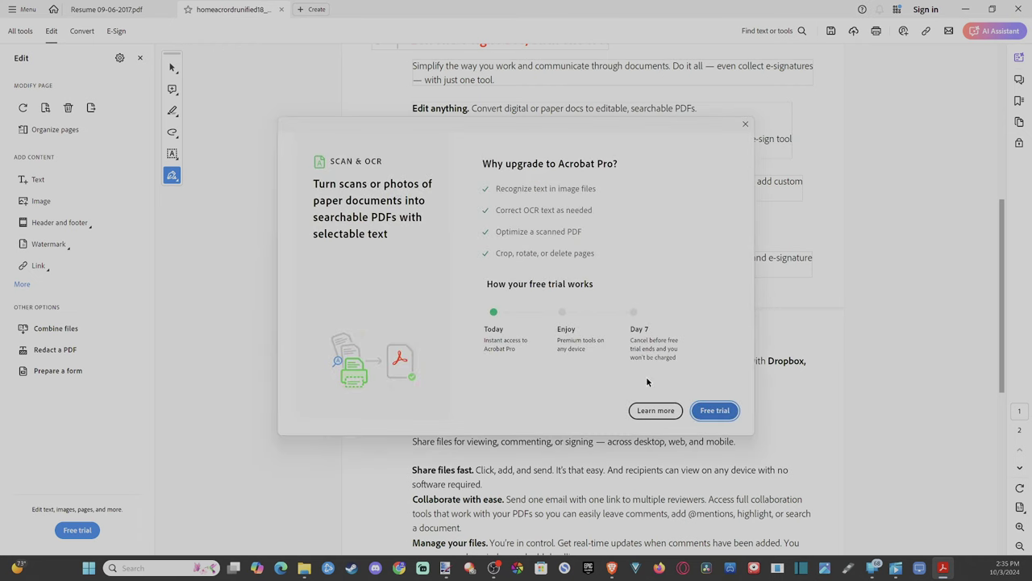
pyautogui.click(745, 123)
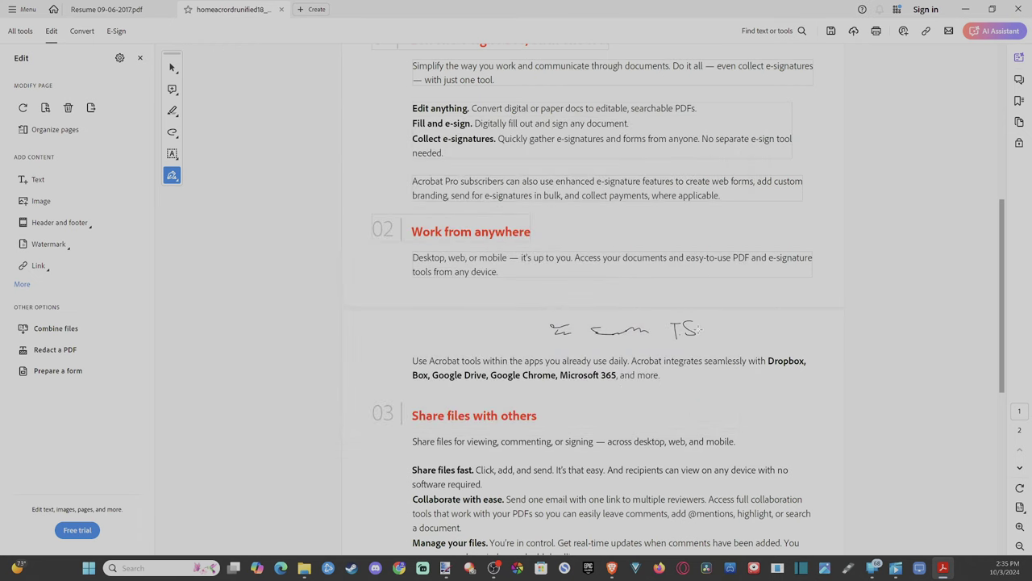
pyautogui.click(698, 331)
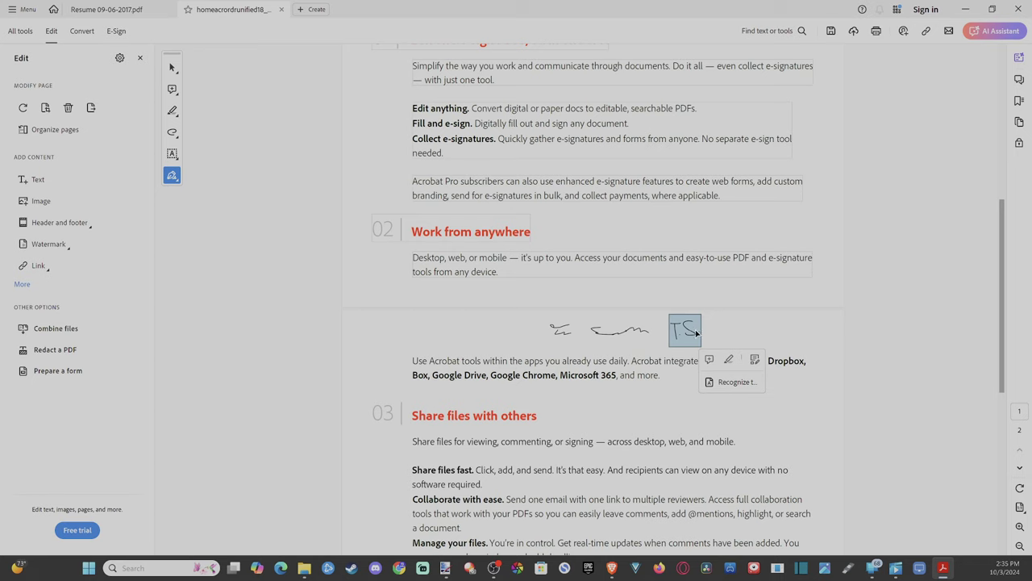
# - Scribble orange freehand over the signature and initials, then undo it from the E-Sign tools
pyautogui.click(730, 361)
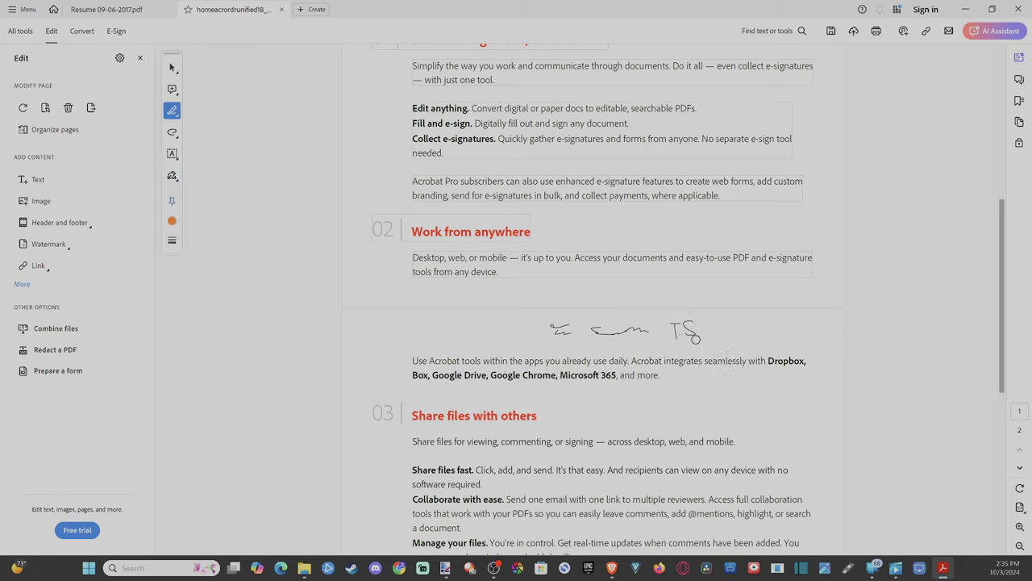
pyautogui.moveTo(658, 329)
pyautogui.mouseDown()
pyautogui.moveTo(685, 318)
pyautogui.moveTo(694, 329)
pyautogui.moveTo(595, 335)
pyautogui.moveTo(533, 324)
pyautogui.mouseUp()
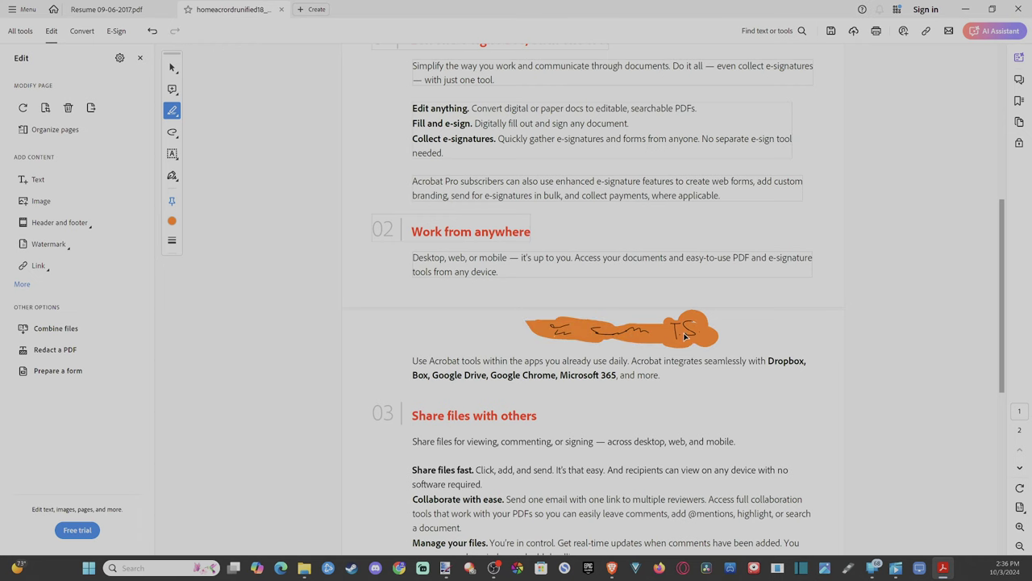
pyautogui.scroll(-2, 475, 356)
pyautogui.scroll(6, 474, 356)
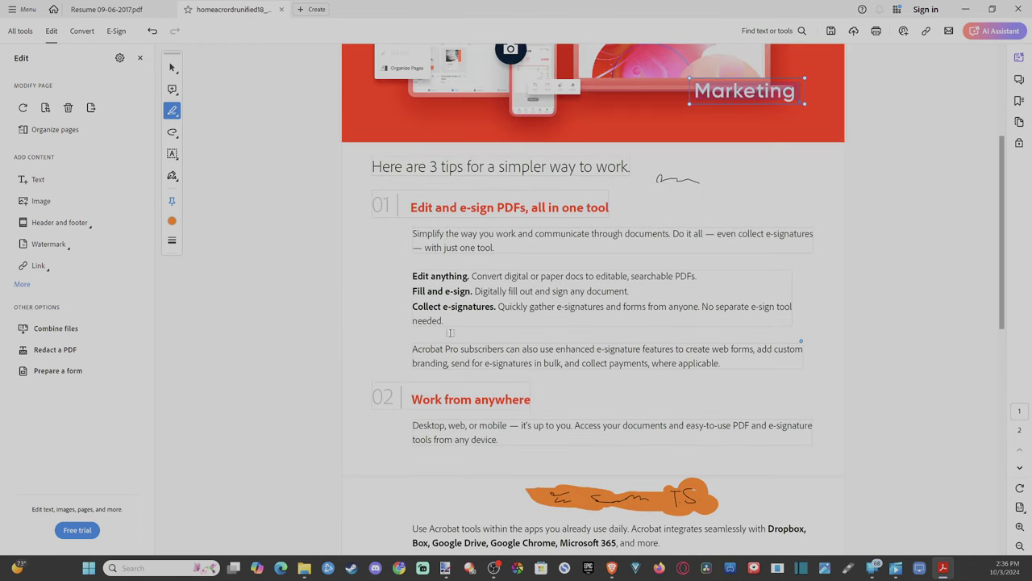
pyautogui.click(115, 30)
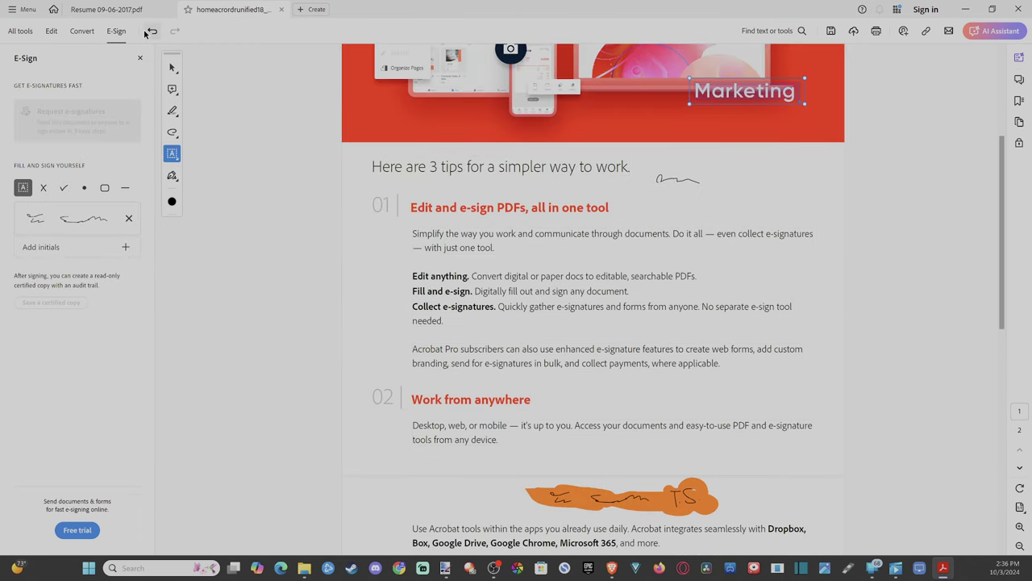
pyautogui.click(152, 32)
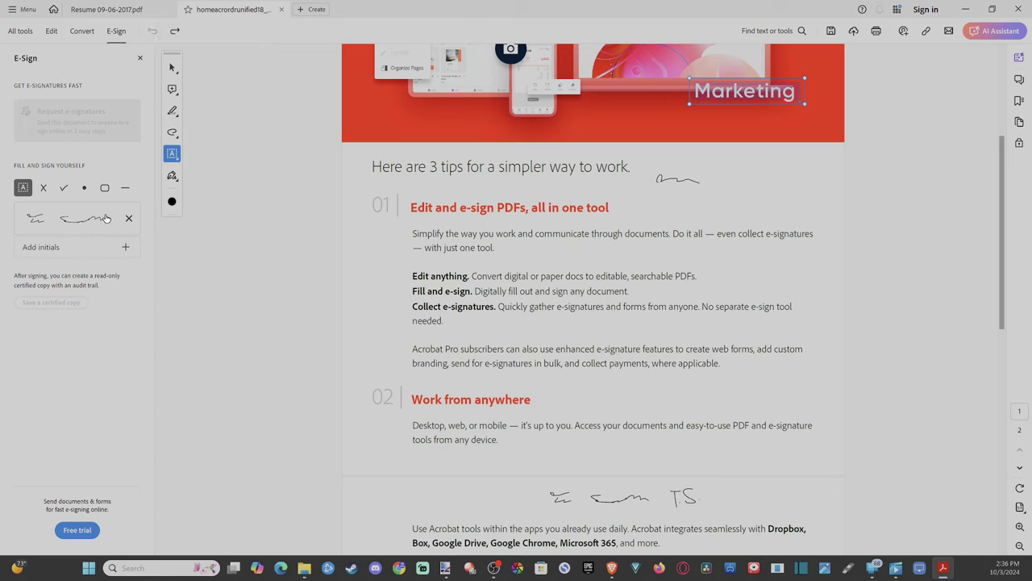
# - Drop an extra copy of the saved signature near the TS initials, then delete it
pyautogui.click(81, 225)
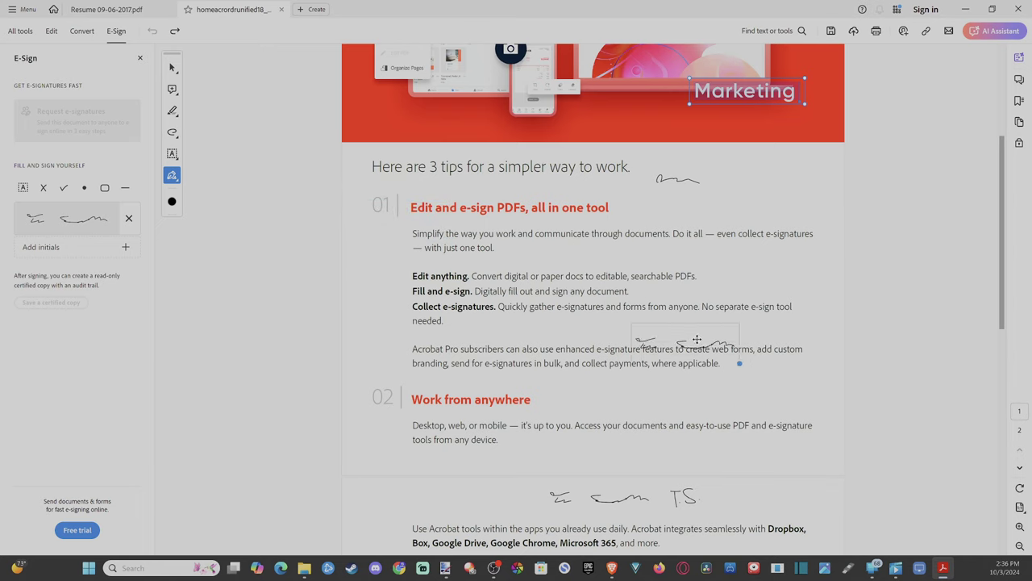
pyautogui.click(679, 461)
pyautogui.moveTo(679, 459); pyautogui.dragTo(746, 484)
pyautogui.press('Delete')
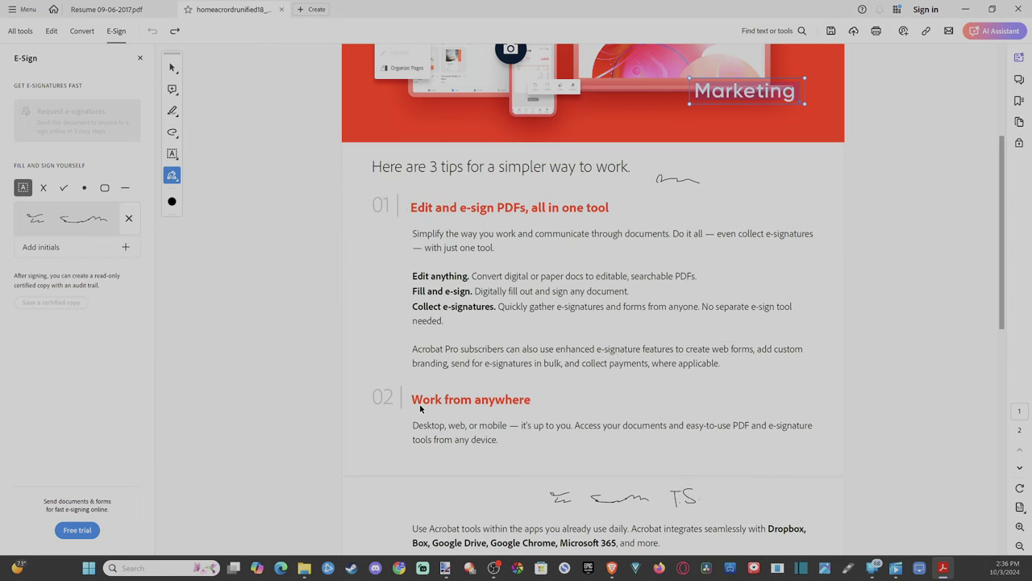
pyautogui.scroll(-10, 606, 408)
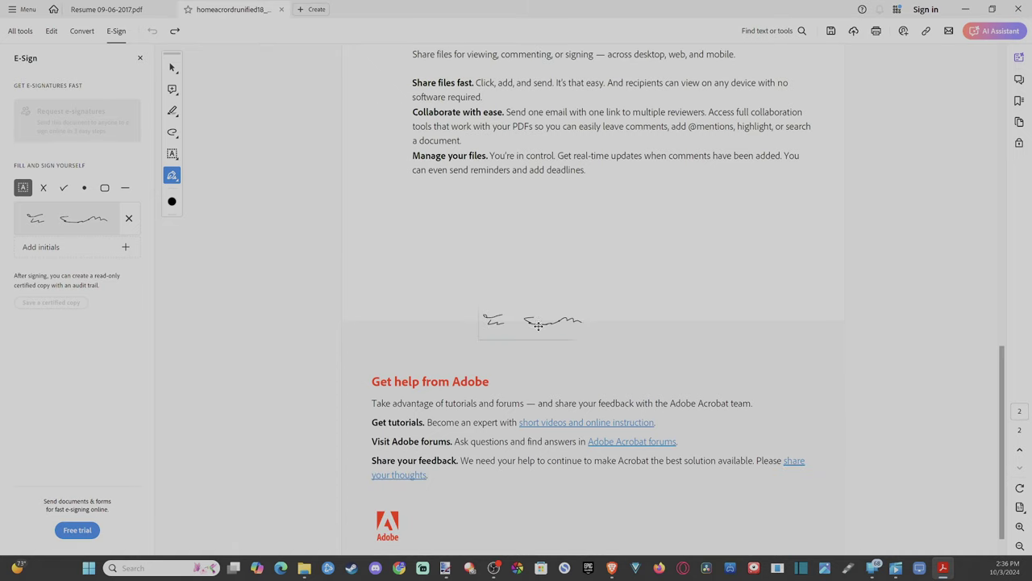
pyautogui.click(530, 330)
pyautogui.click(529, 283)
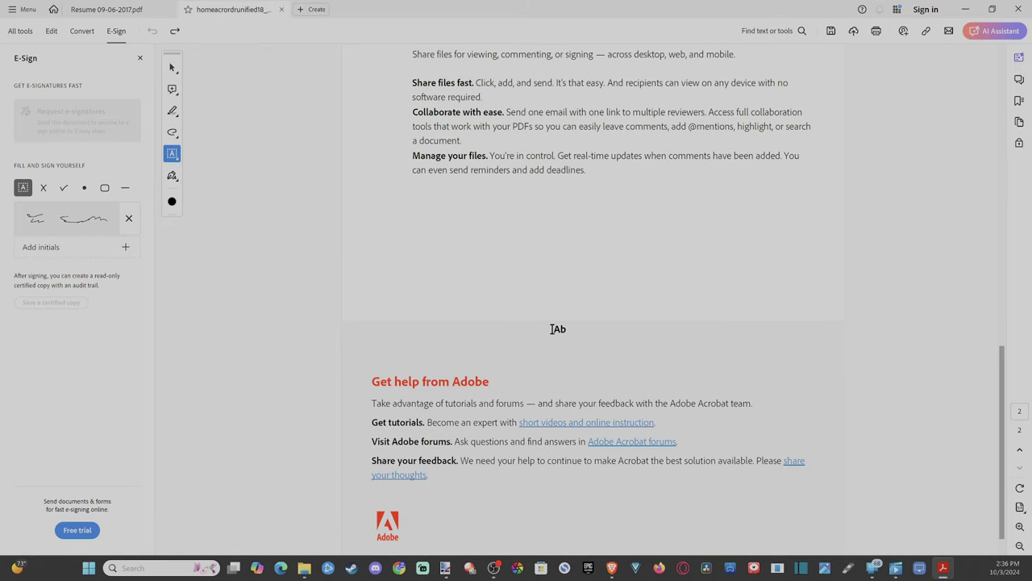